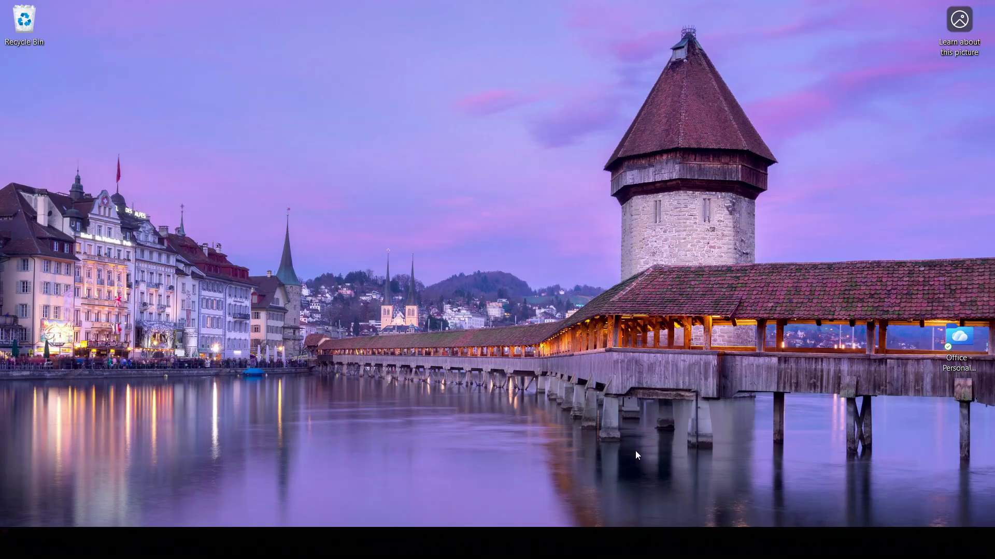
Step: Switch to Chrome, search Google for "google takeout" and open the Google Takeout site
{"action": "left_click", "coordinate": [601, 543]}
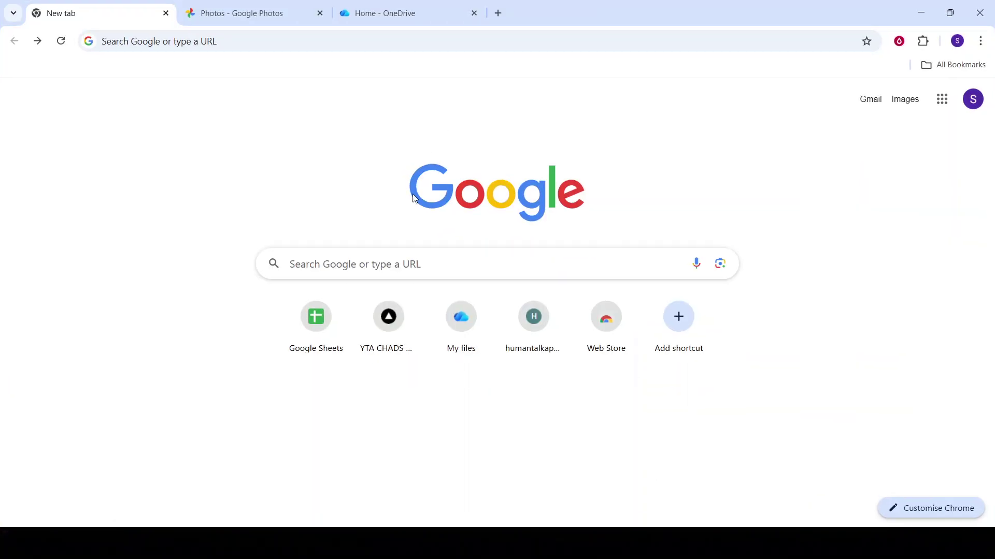
{"action": "left_click", "coordinate": [386, 257]}
{"action": "left_click", "coordinate": [359, 322]}
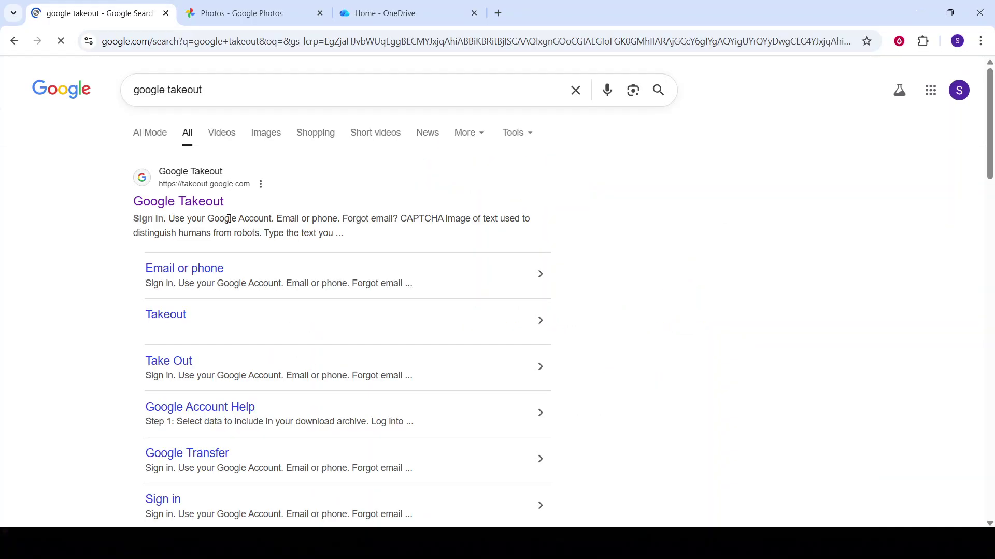
{"action": "left_click", "coordinate": [185, 202]}
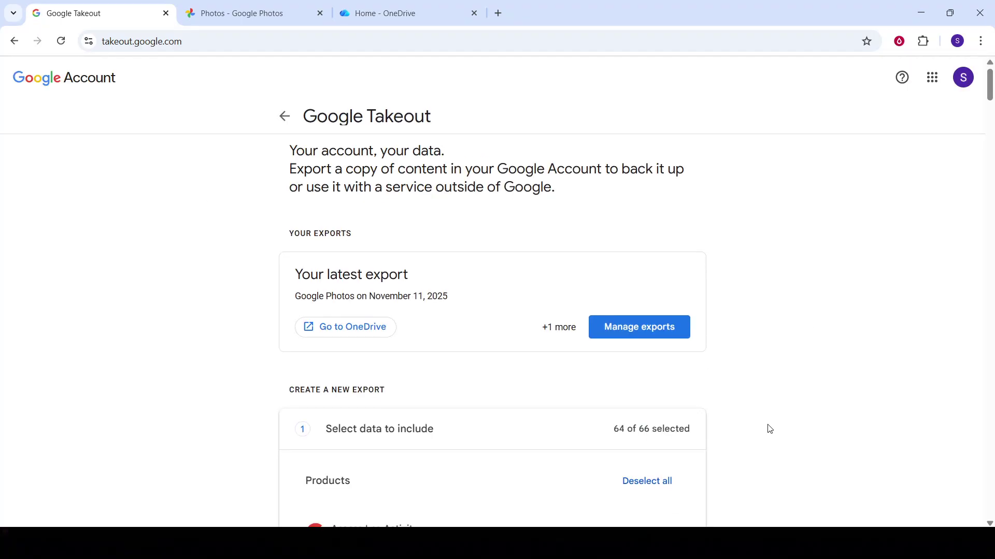
Step: Deselect all products for the new export and include only Google Photos
{"action": "scroll", "coordinate": [701, 378], "scroll_direction": "down", "scroll_amount": 2}
{"action": "scroll", "coordinate": [699, 321], "scroll_direction": "down", "scroll_amount": 1}
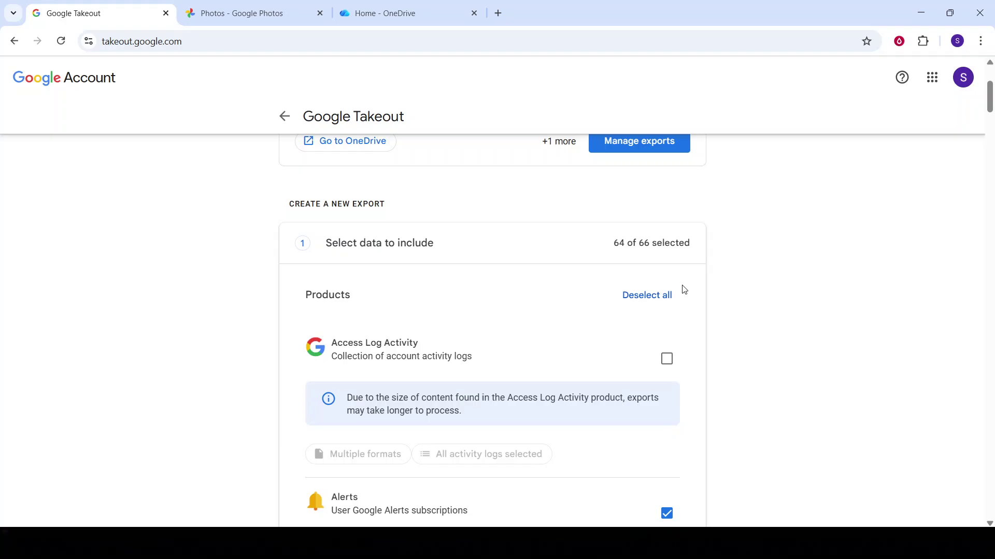
{"action": "left_click", "coordinate": [653, 295]}
{"action": "scroll", "coordinate": [711, 321], "scroll_direction": "down", "scroll_amount": 11}
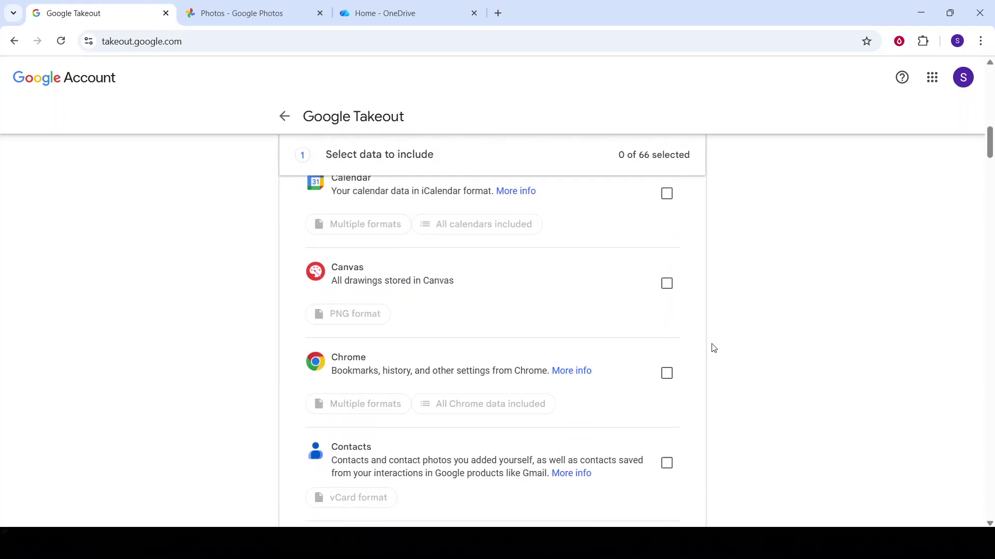
{"action": "scroll", "coordinate": [713, 348], "scroll_direction": "down", "scroll_amount": 14}
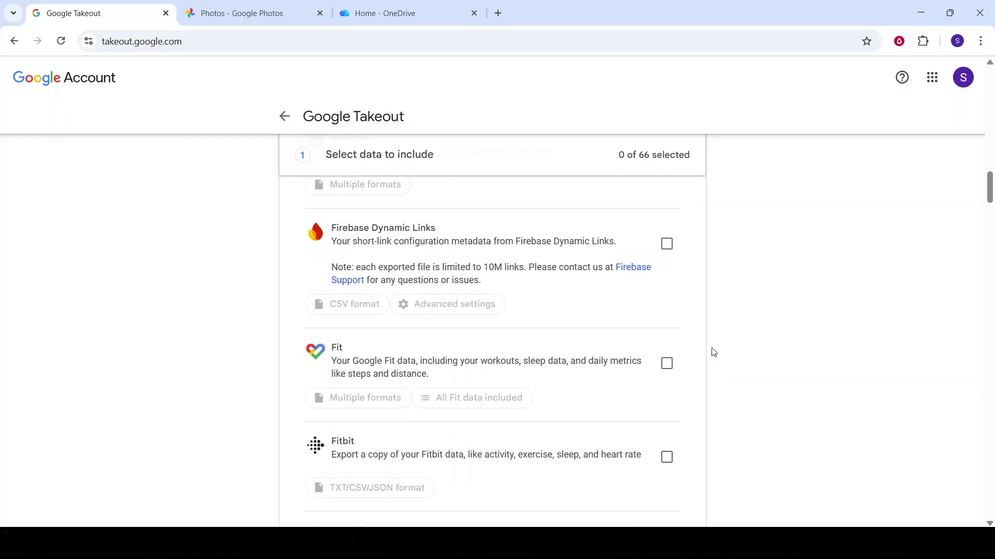
{"action": "scroll", "coordinate": [713, 355], "scroll_direction": "down", "scroll_amount": 13}
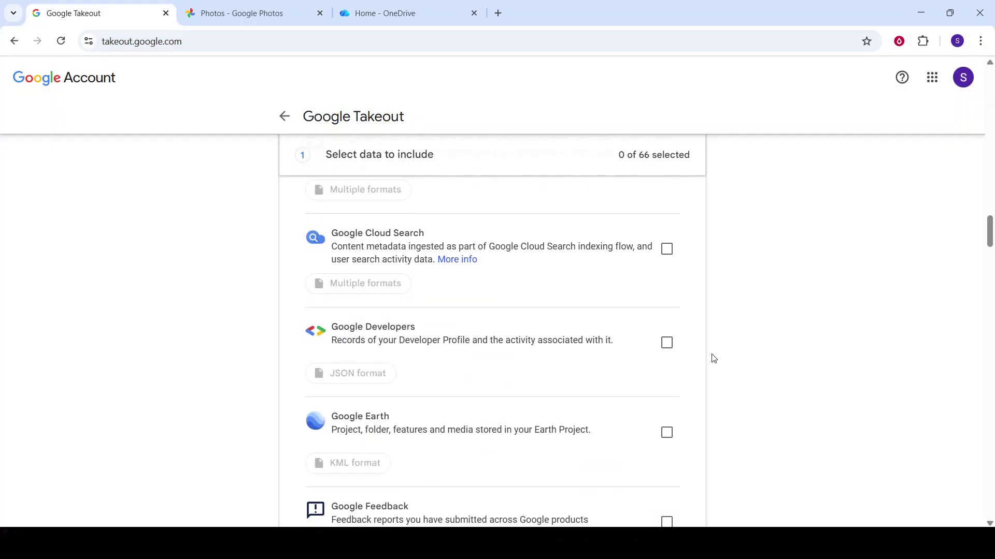
{"action": "scroll", "coordinate": [714, 358], "scroll_direction": "down", "scroll_amount": 13}
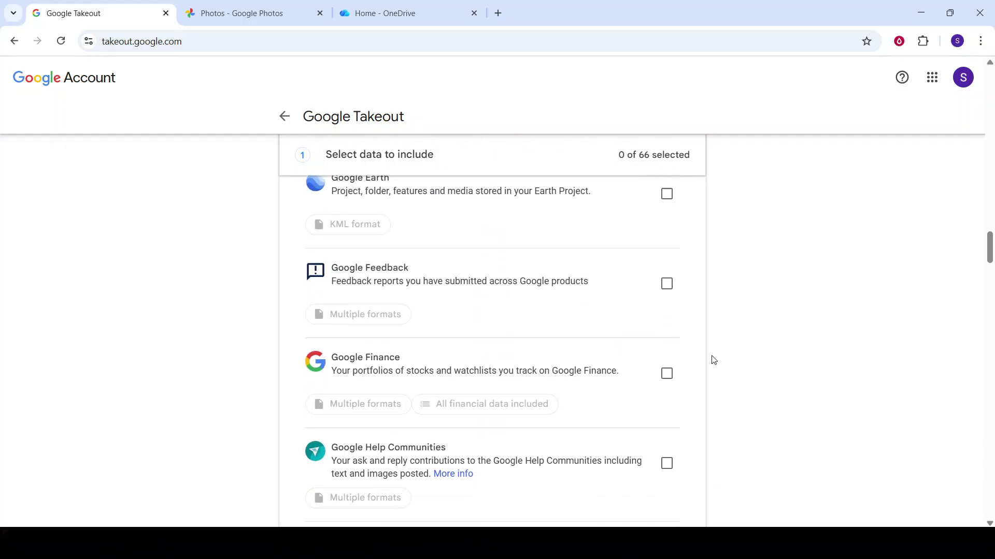
{"action": "left_click", "coordinate": [666, 368]}
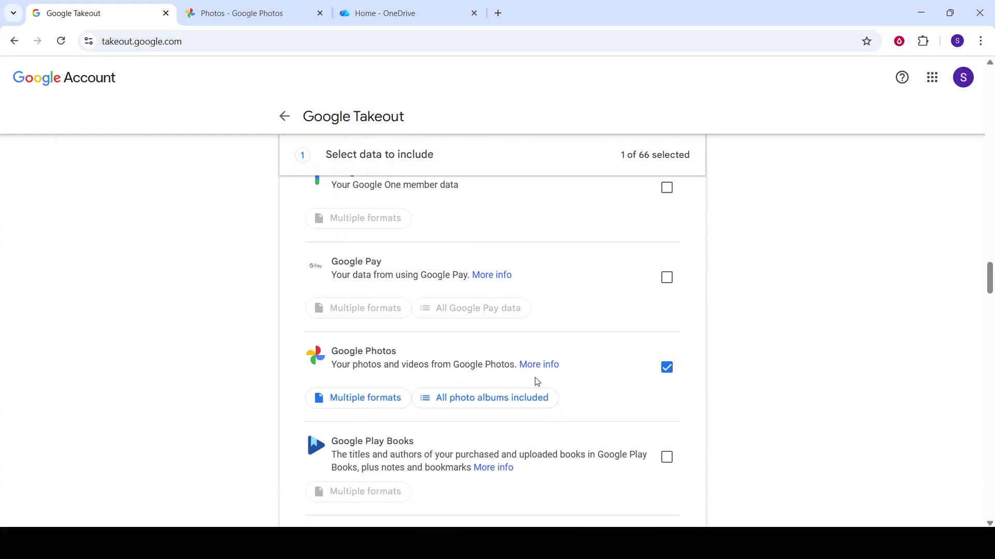
Step: Finish the data selection and proceed to the file type, frequency and destination settings
{"action": "scroll", "coordinate": [662, 402], "scroll_direction": "down", "scroll_amount": 15}
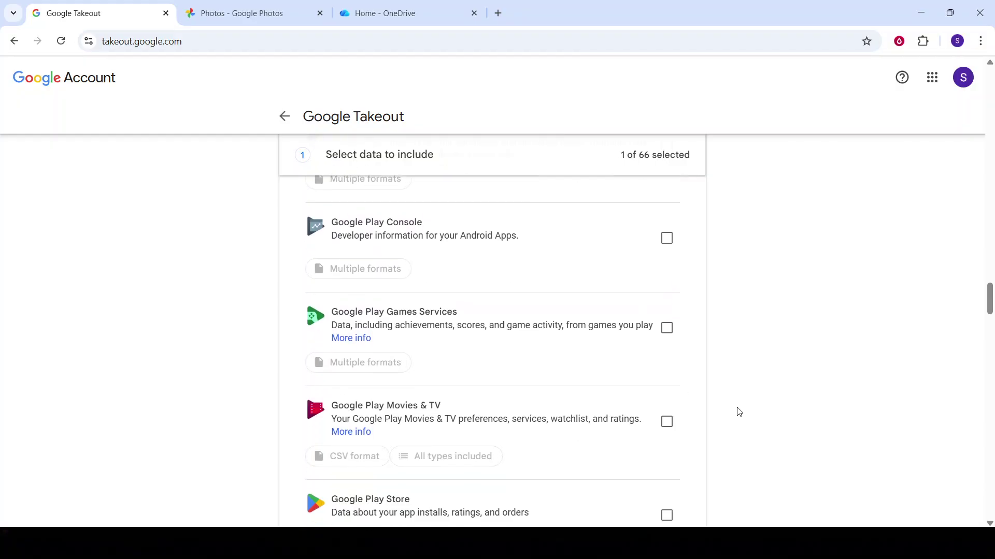
{"action": "scroll", "coordinate": [740, 417], "scroll_direction": "down", "scroll_amount": 20}
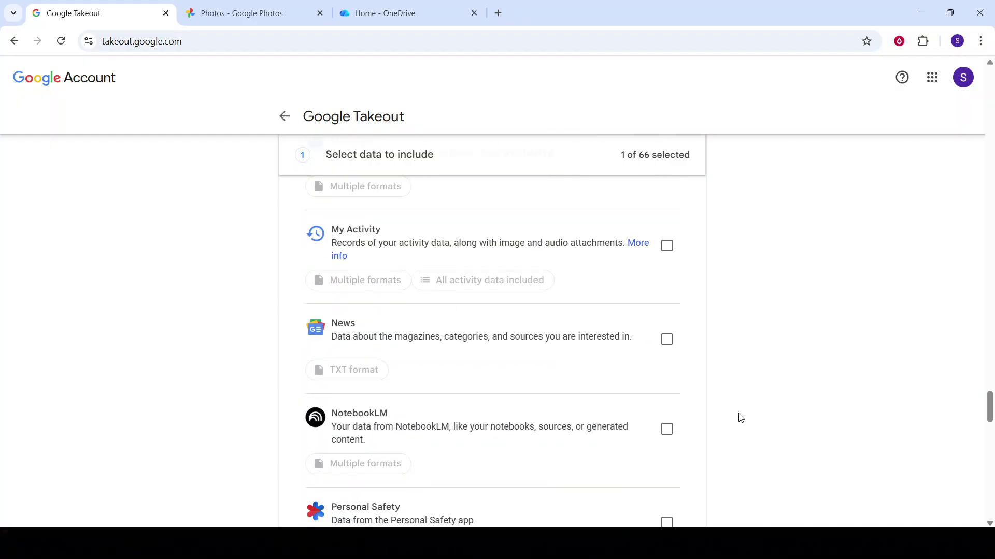
{"action": "scroll", "coordinate": [741, 417], "scroll_direction": "down", "scroll_amount": 10}
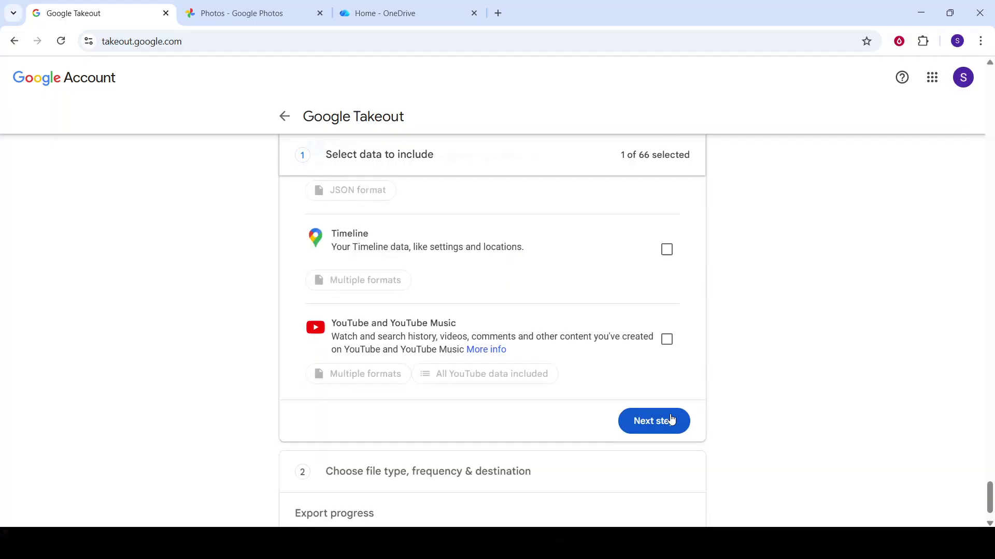
{"action": "left_click", "coordinate": [668, 419]}
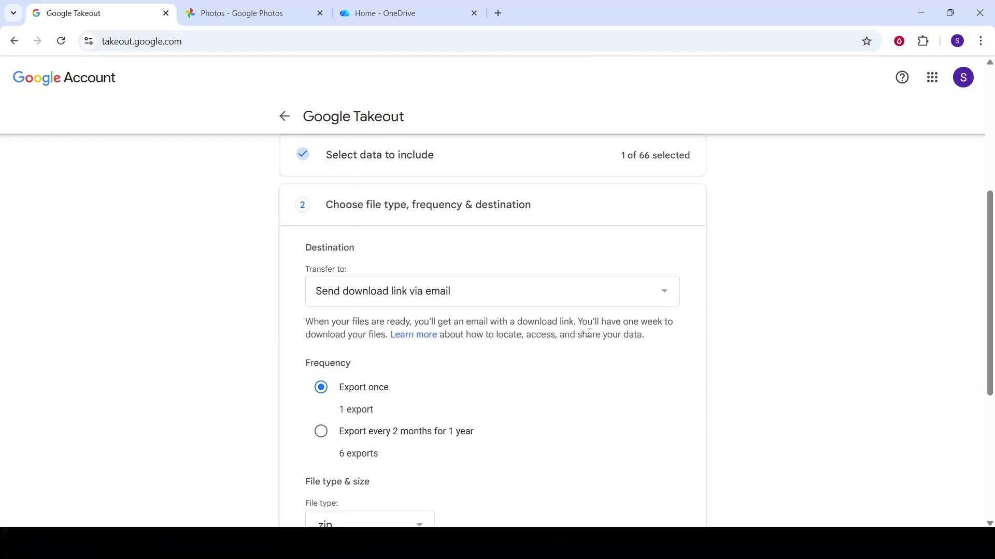
Step: Review the export options, choosing .zip as the file type and keeping the file size at 2 GB
{"action": "scroll", "coordinate": [408, 327], "scroll_direction": "down", "scroll_amount": 3}
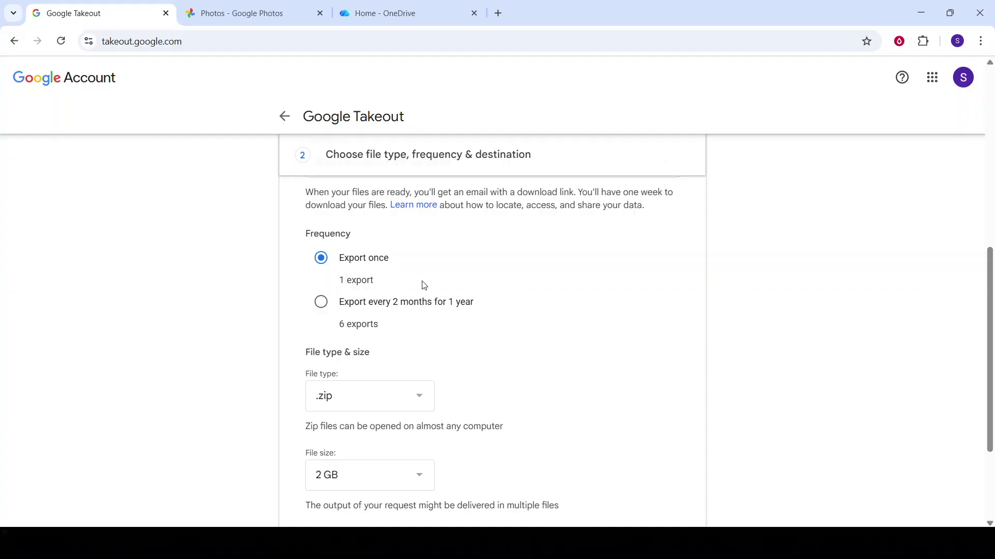
{"action": "scroll", "coordinate": [422, 284], "scroll_direction": "up", "scroll_amount": 1}
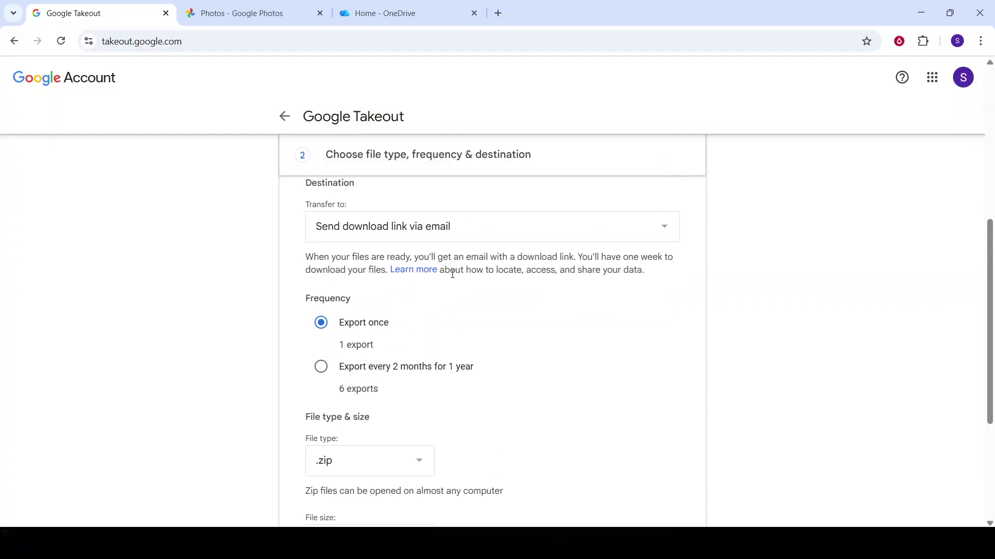
{"action": "scroll", "coordinate": [426, 388], "scroll_direction": "down", "scroll_amount": 2}
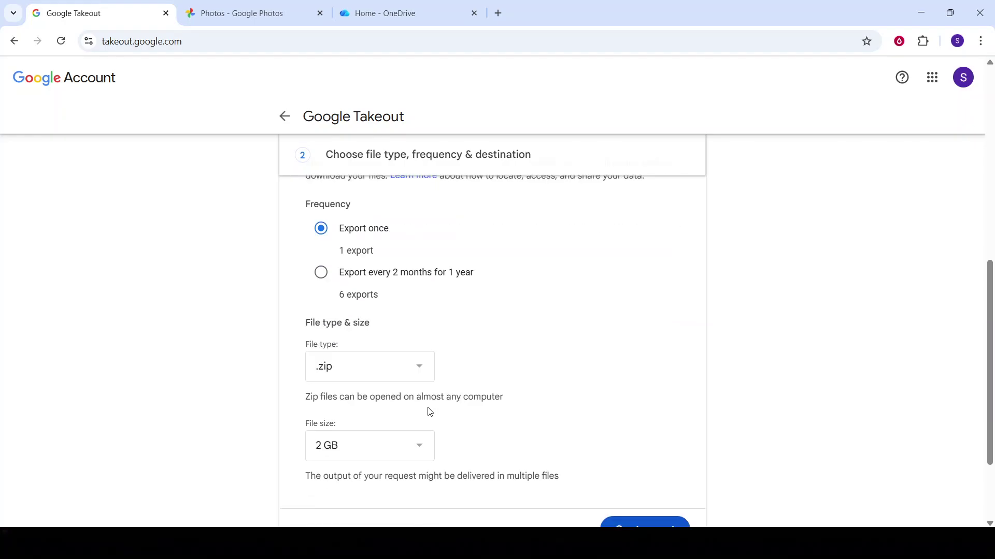
{"action": "left_click", "coordinate": [380, 337]}
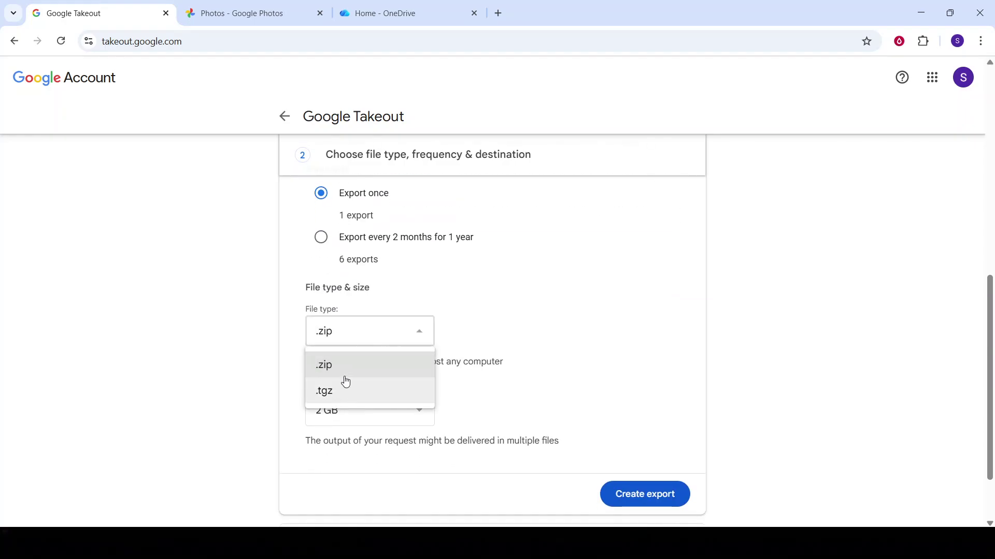
{"action": "left_click", "coordinate": [345, 372]}
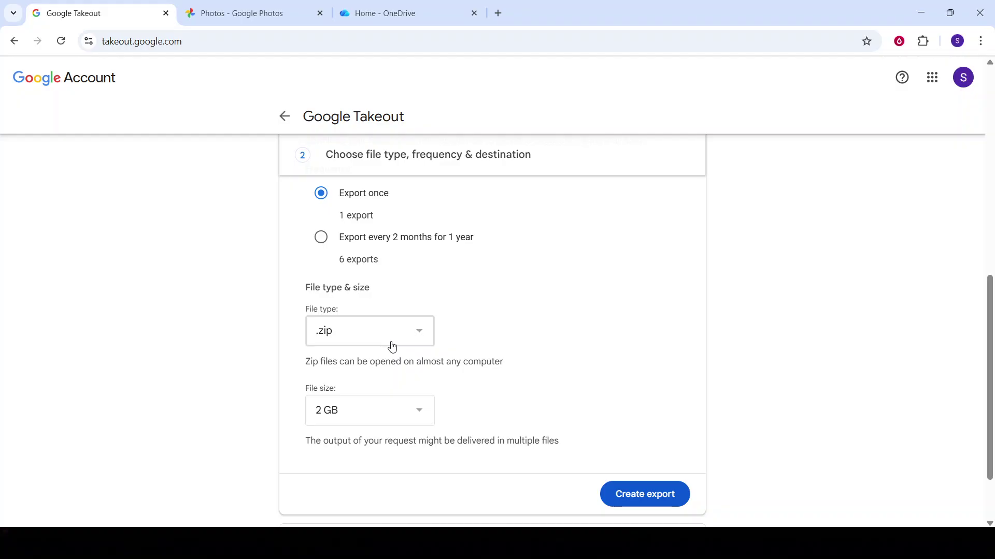
{"action": "left_click", "coordinate": [424, 412]}
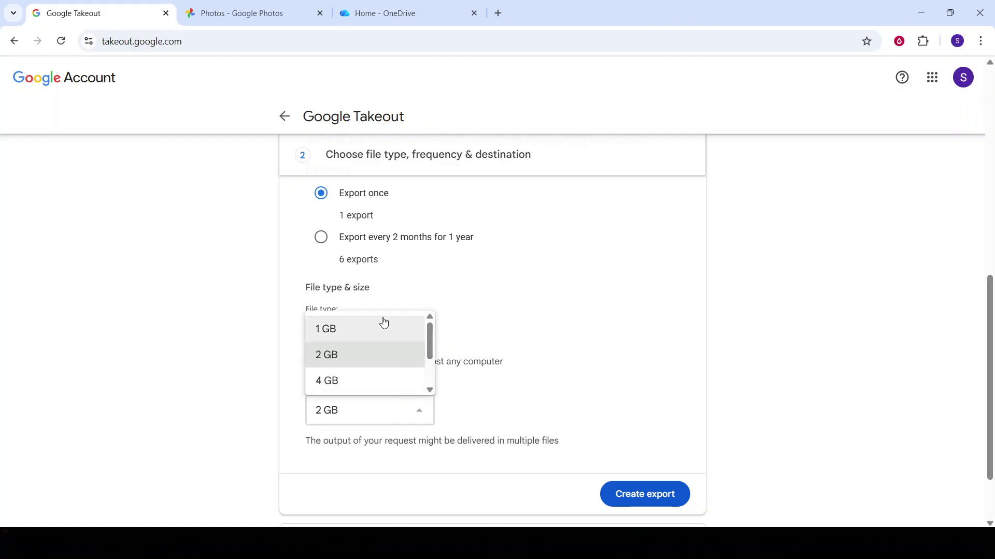
{"action": "left_click", "coordinate": [411, 408]}
Step: Set the export's transfer destination to Add to OneDrive
{"action": "scroll", "coordinate": [302, 262], "scroll_direction": "up", "scroll_amount": 1}
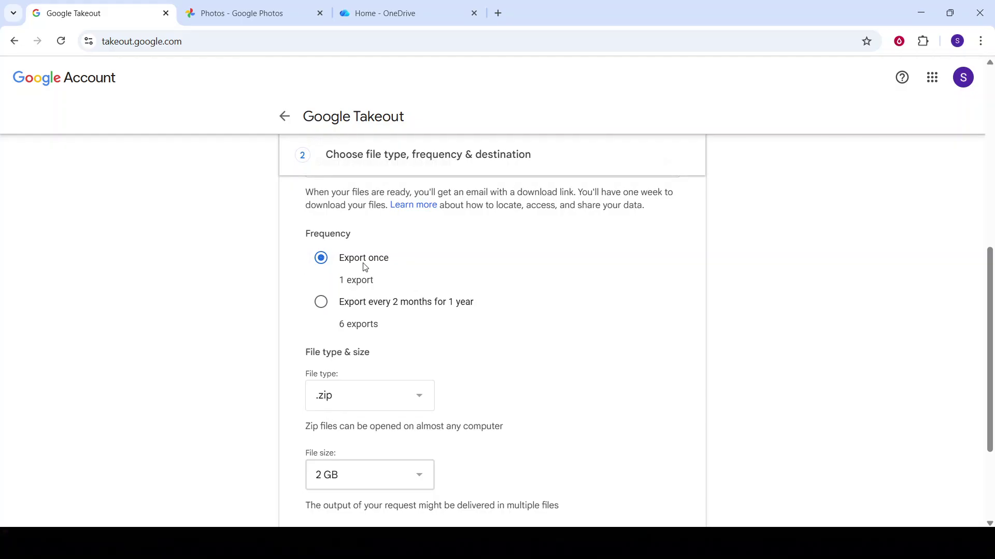
{"action": "scroll", "coordinate": [366, 269], "scroll_direction": "up", "scroll_amount": 1}
{"action": "scroll", "coordinate": [365, 267], "scroll_direction": "up", "scroll_amount": 1}
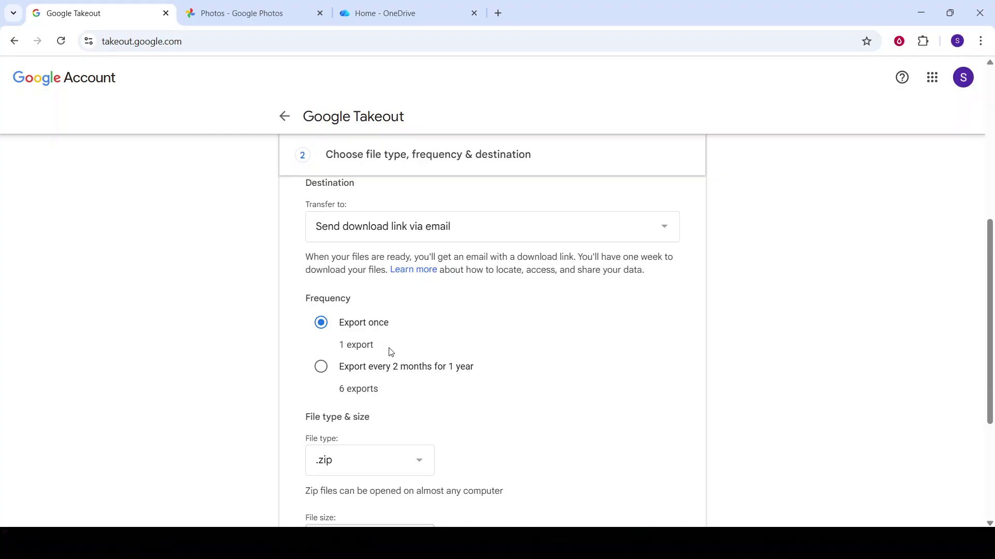
{"action": "scroll", "coordinate": [391, 353], "scroll_direction": "up", "scroll_amount": 2}
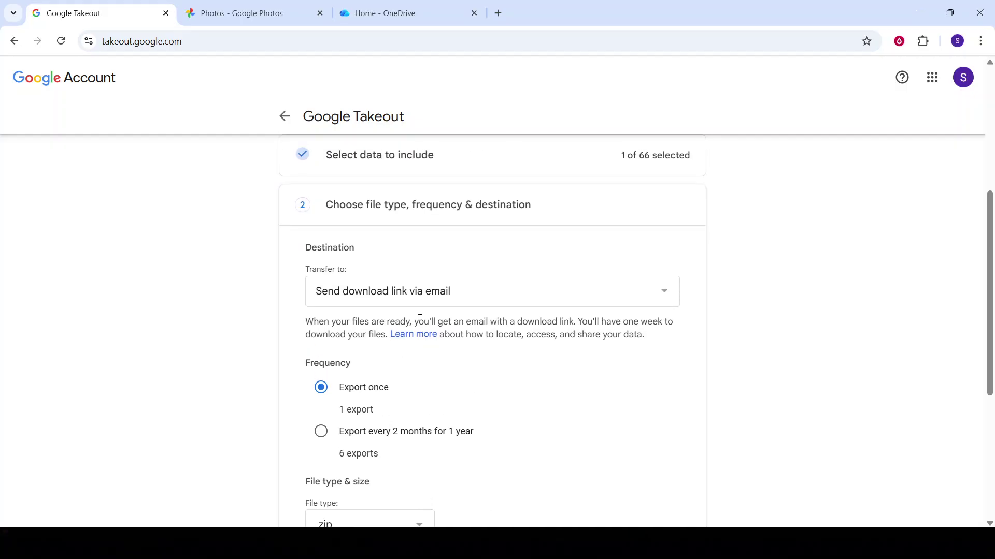
{"action": "left_click", "coordinate": [453, 287]}
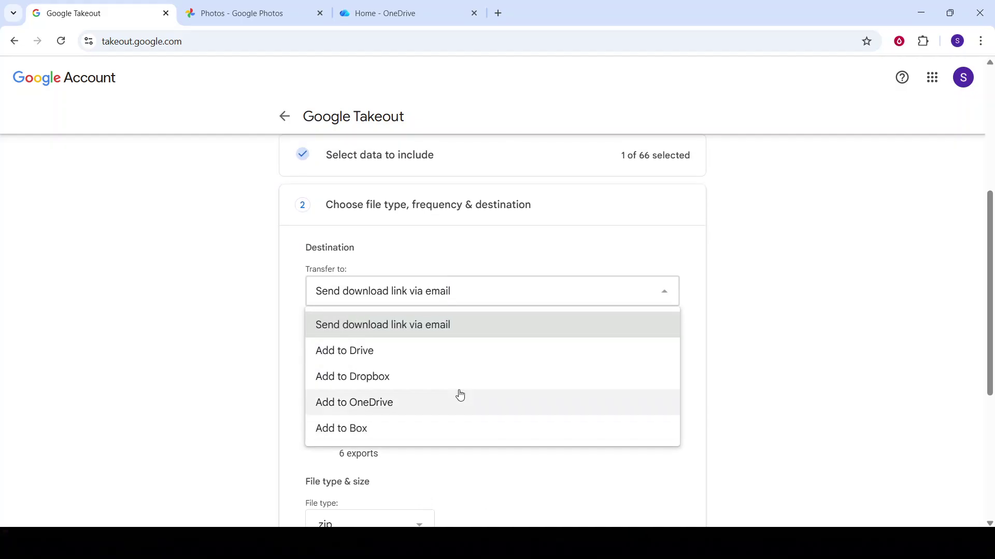
{"action": "left_click", "coordinate": [471, 324]}
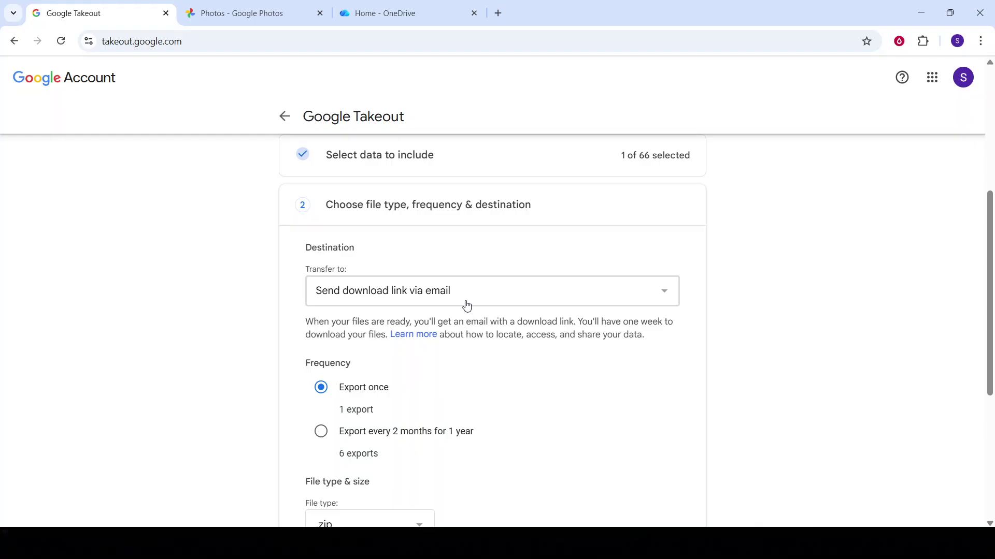
{"action": "left_click", "coordinate": [466, 305]}
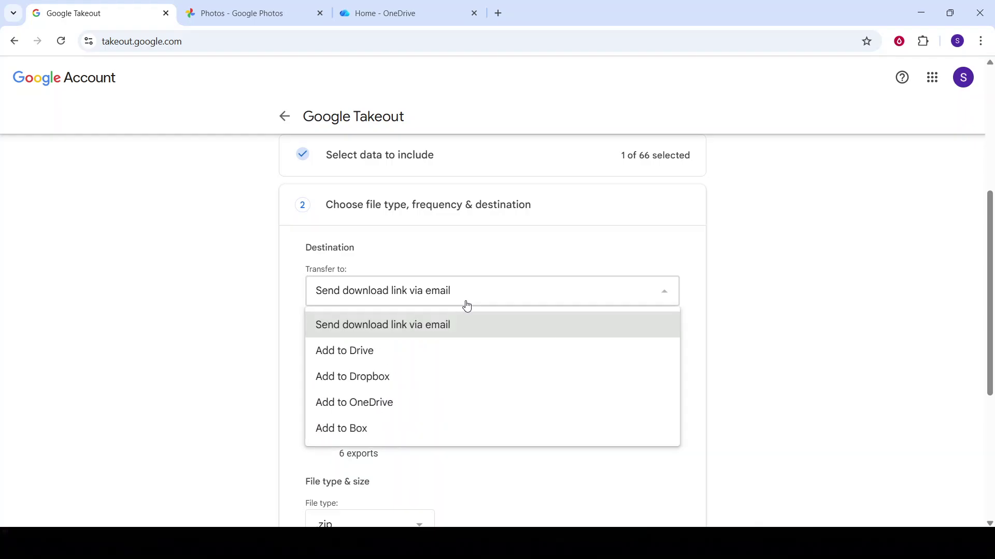
{"action": "left_click", "coordinate": [487, 402]}
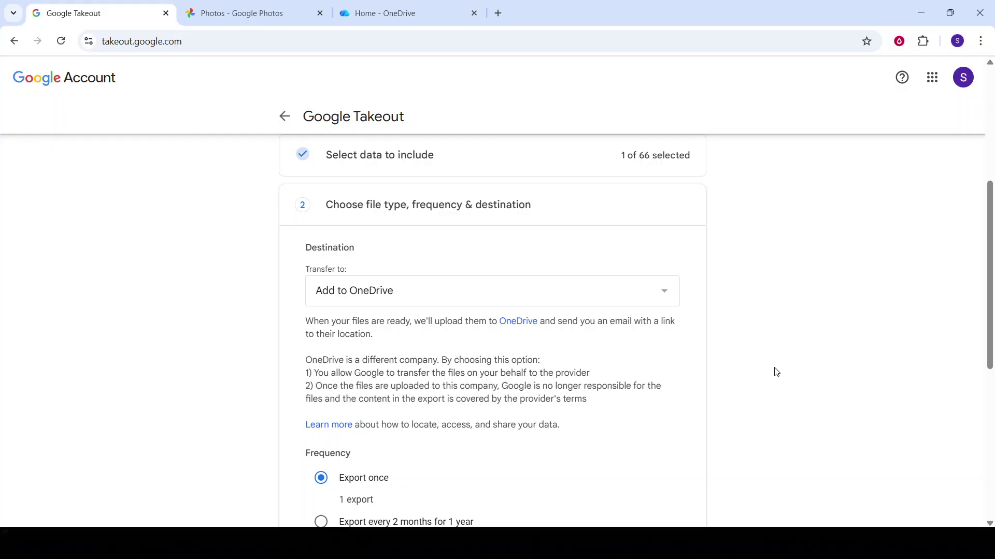
Step: Link the accounts to create the export and accept Google Download Your Data's permission request for the Microsoft account
{"action": "scroll", "coordinate": [585, 377], "scroll_direction": "down", "scroll_amount": 6}
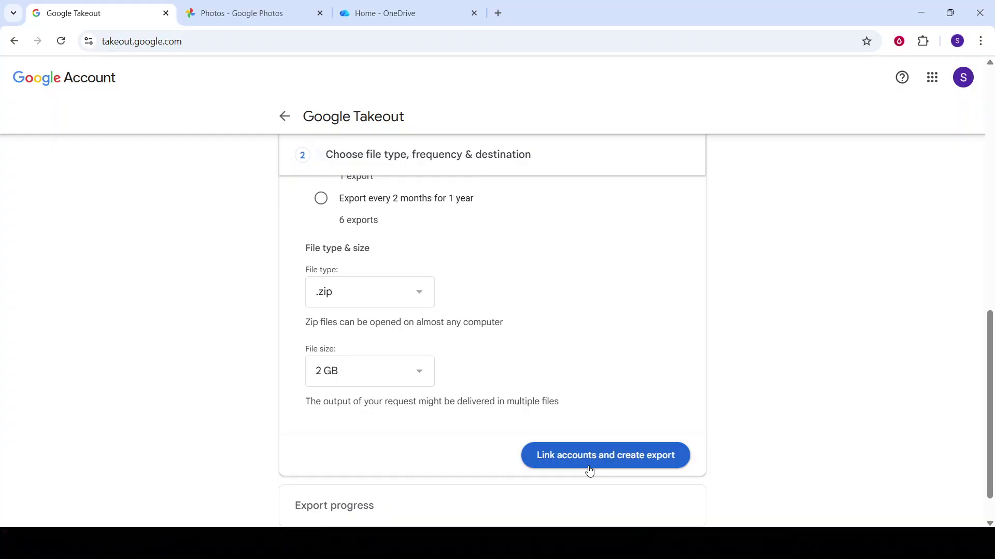
{"action": "left_click", "coordinate": [590, 468]}
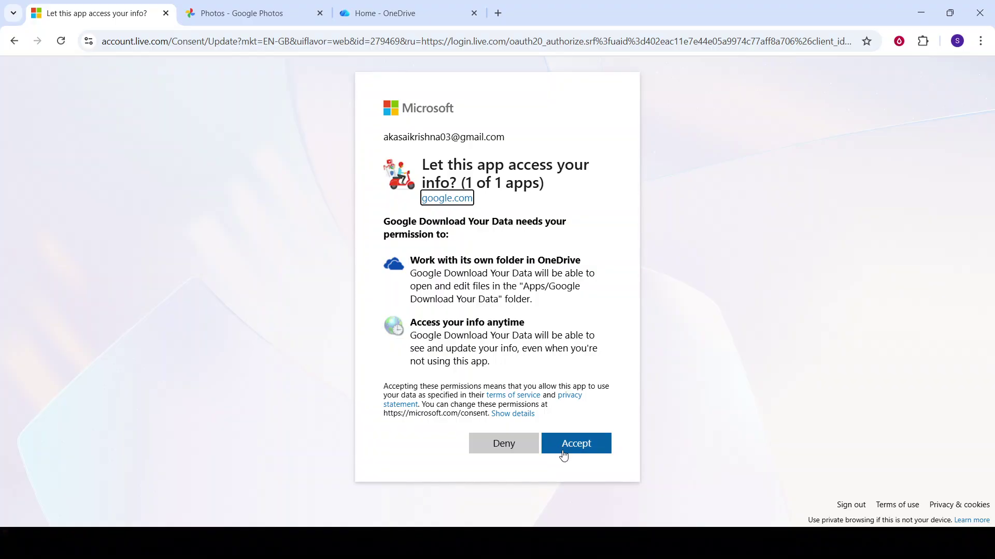
{"action": "left_click", "coordinate": [590, 442]}
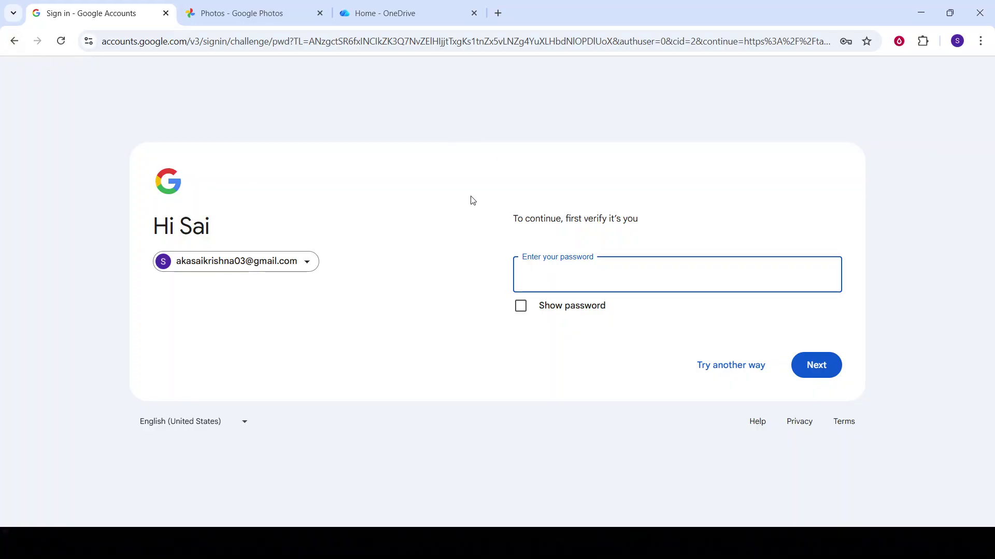
Step: Enter the Google account password to verify the identity and start the export
{"action": "type", "text": "•••••"}
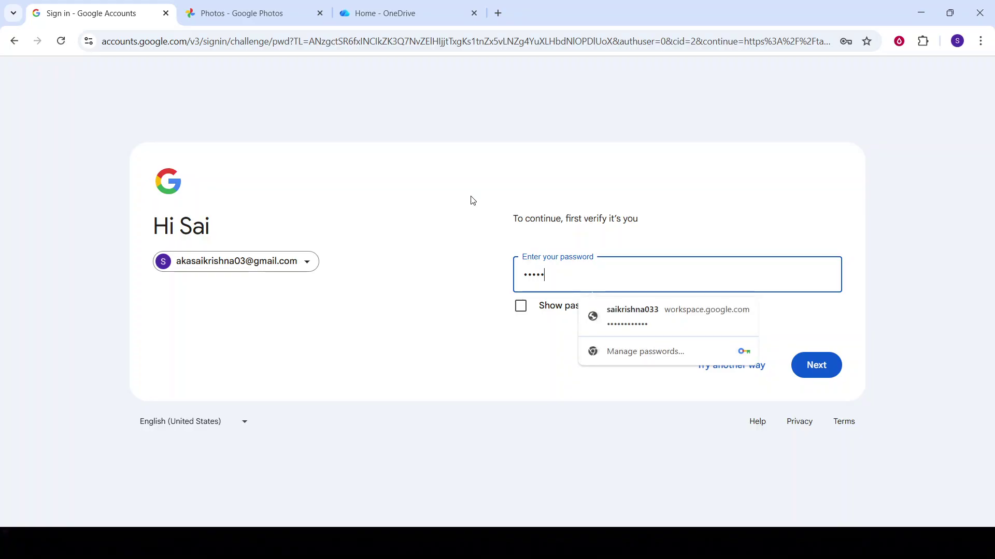
{"action": "type", "text": "•••"}
{"action": "key", "text": "Return"}
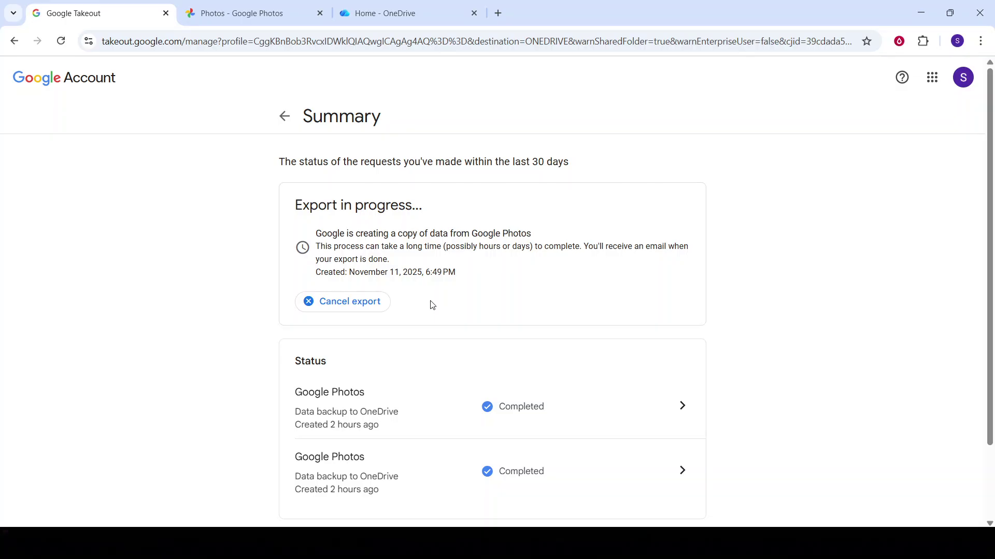
Step: Examine the progress of the new Google Photos export and the status of earlier requests in the summary
{"action": "scroll", "coordinate": [573, 363], "scroll_direction": "down", "scroll_amount": 1}
{"action": "scroll", "coordinate": [453, 321], "scroll_direction": "up", "scroll_amount": 1}
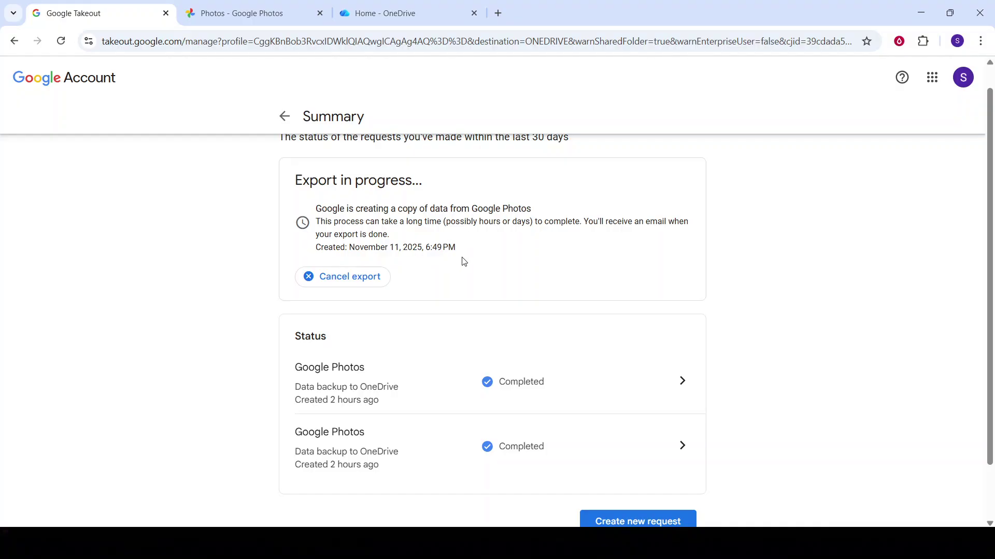
{"action": "scroll", "coordinate": [460, 261], "scroll_direction": "up", "scroll_amount": 1}
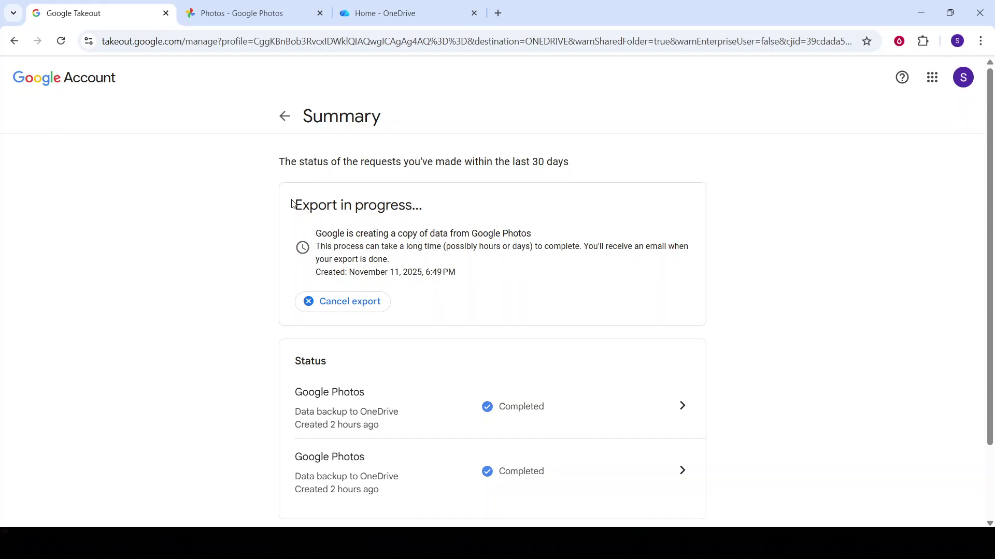
{"action": "left_click_drag", "start_coordinate": [292, 203], "coordinate": [442, 211]}
{"action": "left_click", "coordinate": [444, 212]}
{"action": "scroll", "coordinate": [473, 227], "scroll_direction": "down", "scroll_amount": 2}
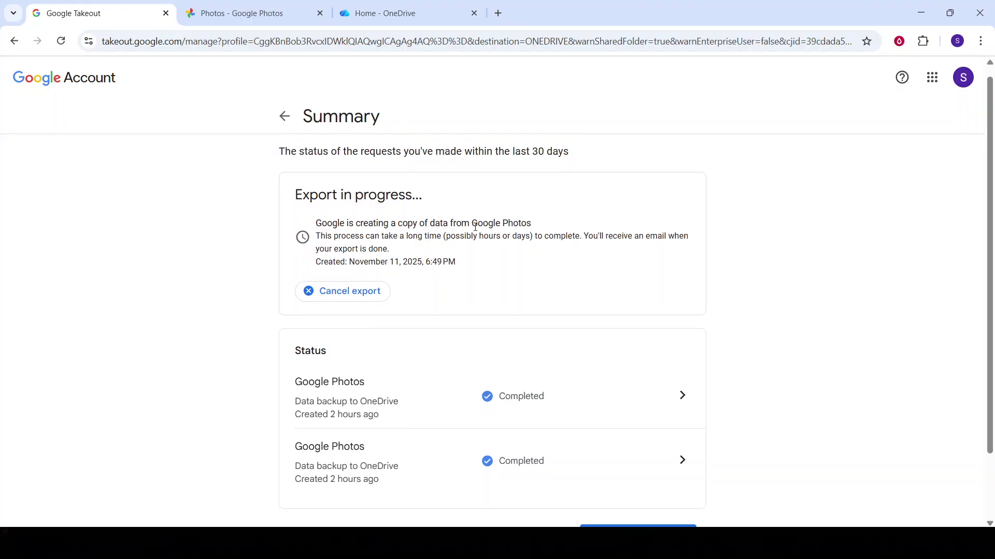
{"action": "scroll", "coordinate": [474, 230], "scroll_direction": "up", "scroll_amount": 2}
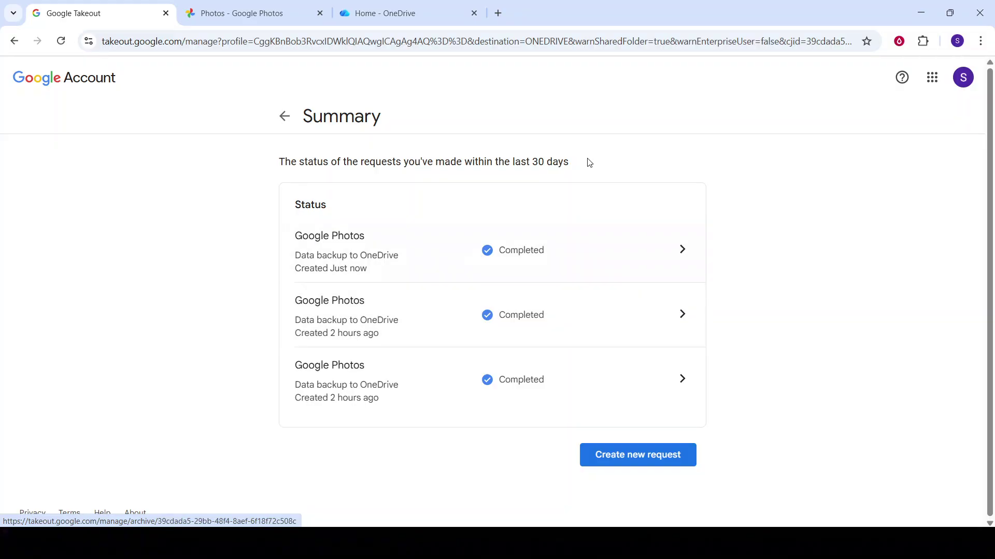
Step: Switch to OneDrive and check the files shared with the account for the transferred photos, reloading the page
{"action": "left_click", "coordinate": [425, 14]}
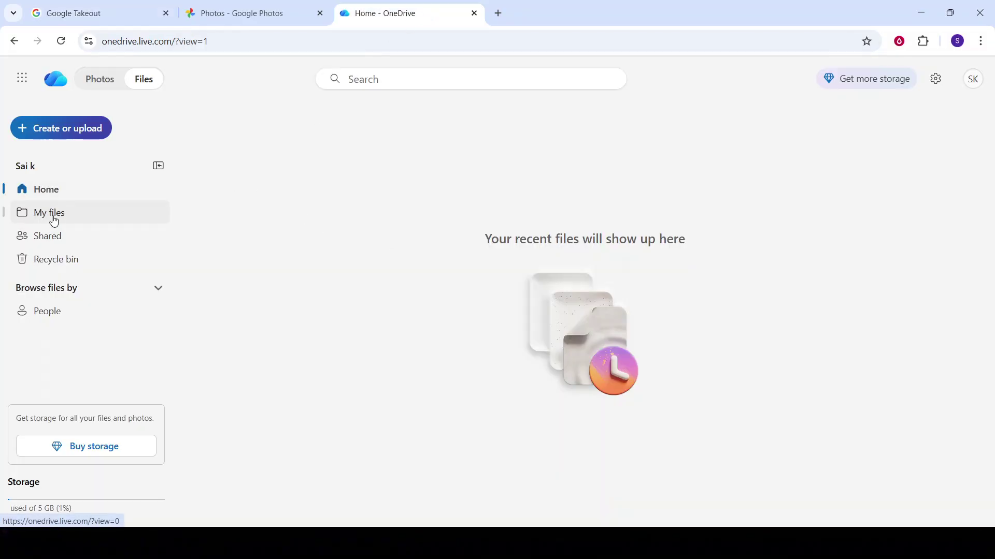
{"action": "left_click", "coordinate": [60, 241]}
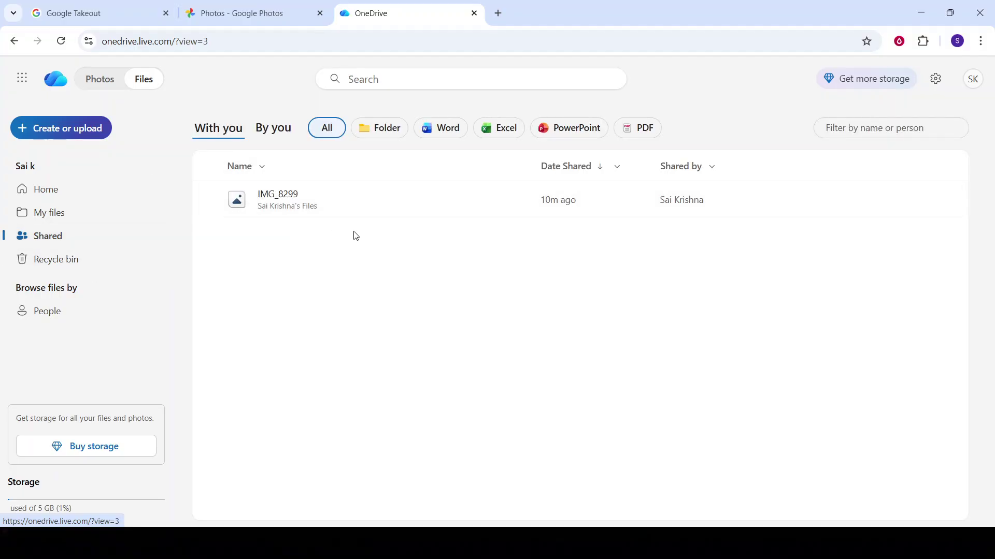
{"action": "left_click", "coordinate": [61, 41]}
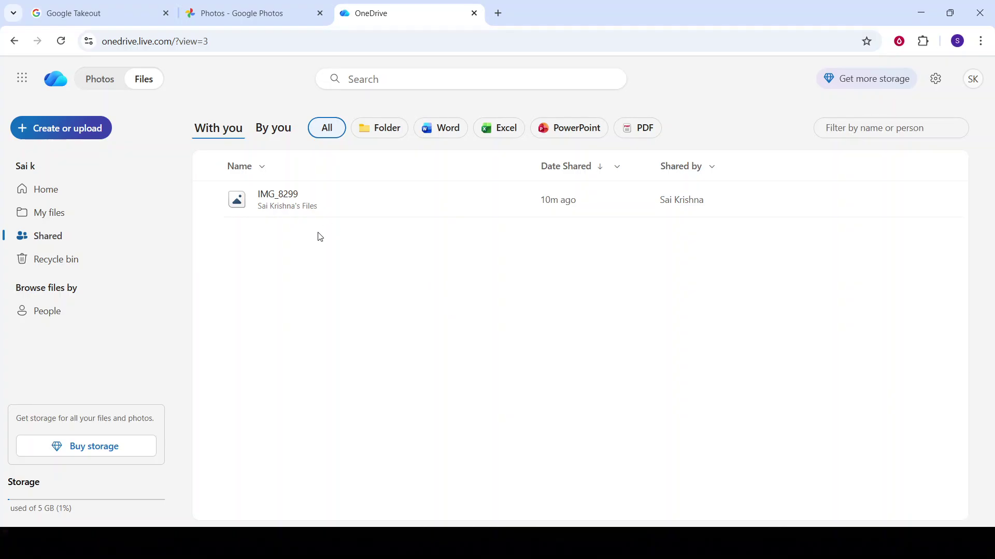
Step: Look for the Google Photos export in My files, recheck the Shared files, and return to My files
{"action": "left_click", "coordinate": [42, 212]}
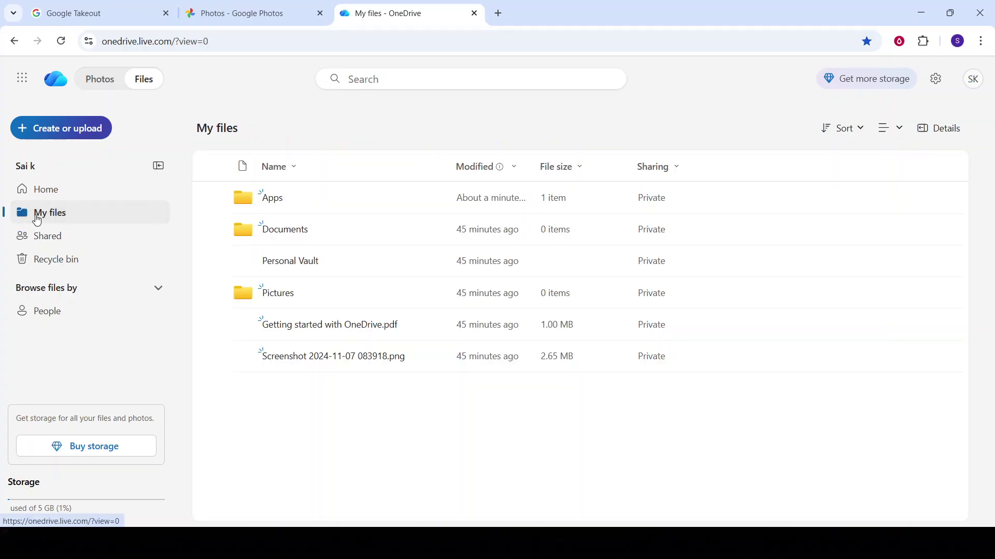
{"action": "left_click", "coordinate": [59, 245]}
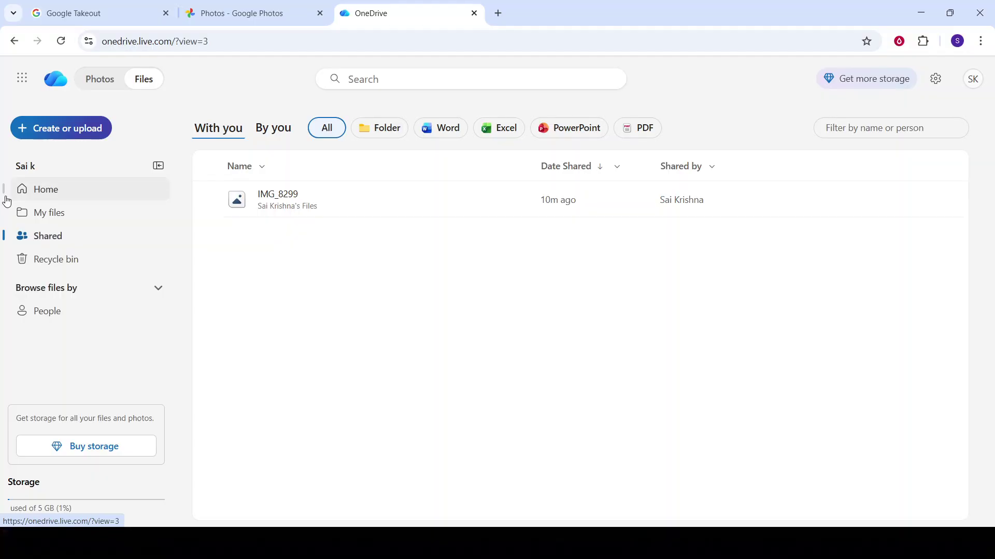
{"action": "left_click", "coordinate": [16, 214]}
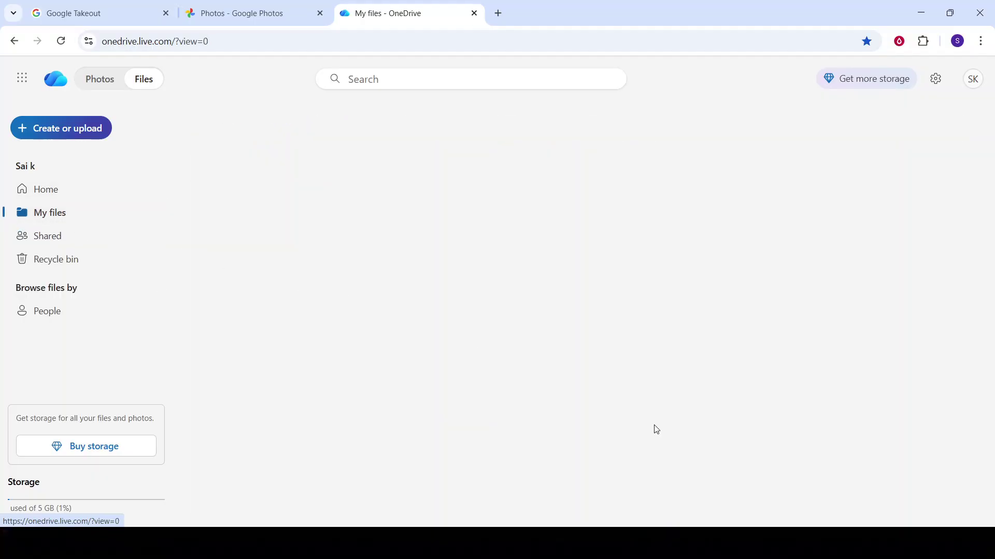